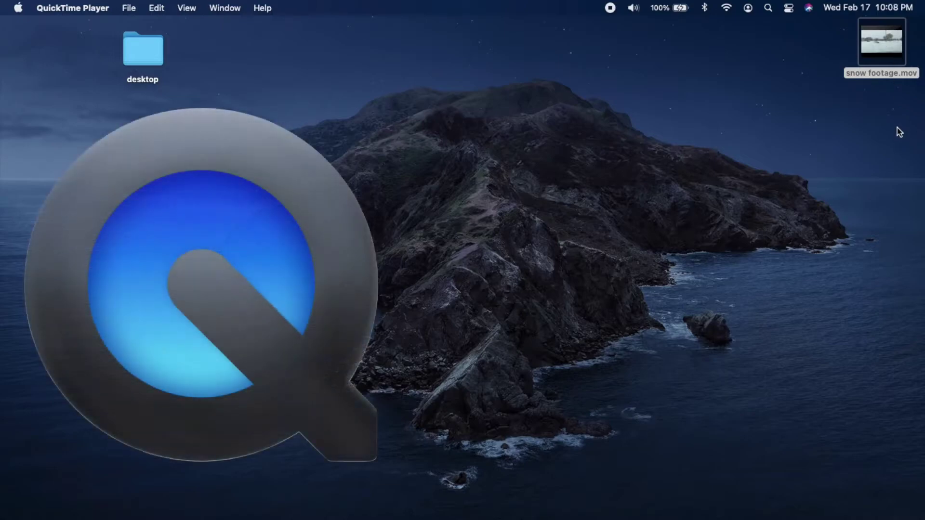
Step: Open snow footage.mov from the desktop and move its window to the top of the screen
{"action": "left_click", "coordinate": [810, 287]}
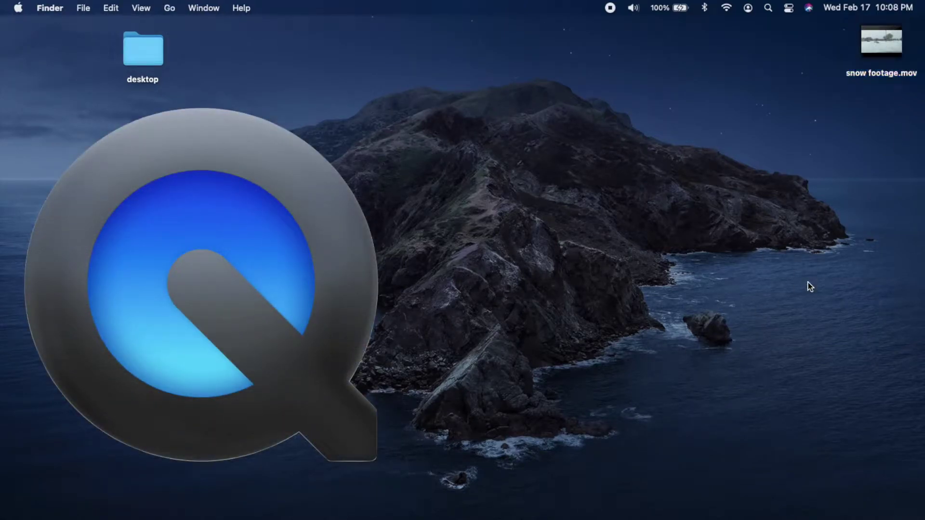
{"action": "double_click", "coordinate": [895, 51]}
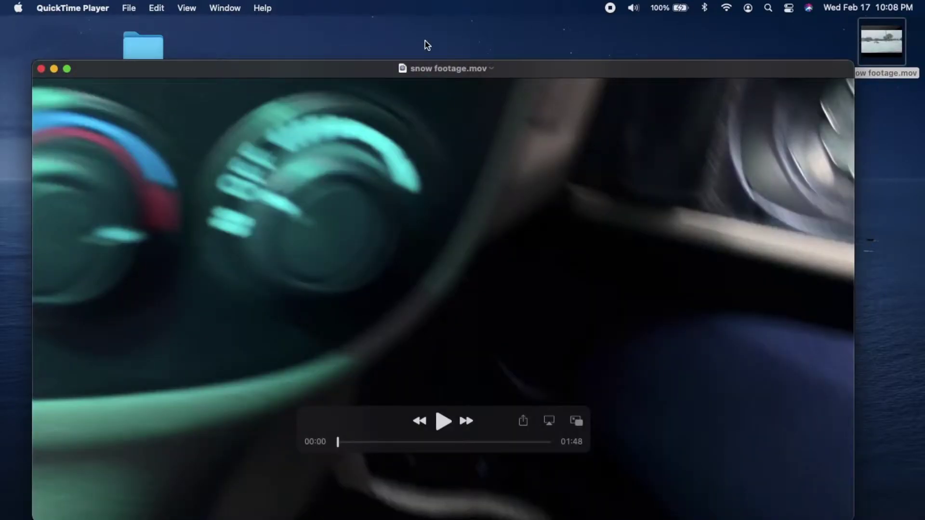
{"action": "left_click_drag", "start_coordinate": [336, 68], "coordinate": [339, 25]}
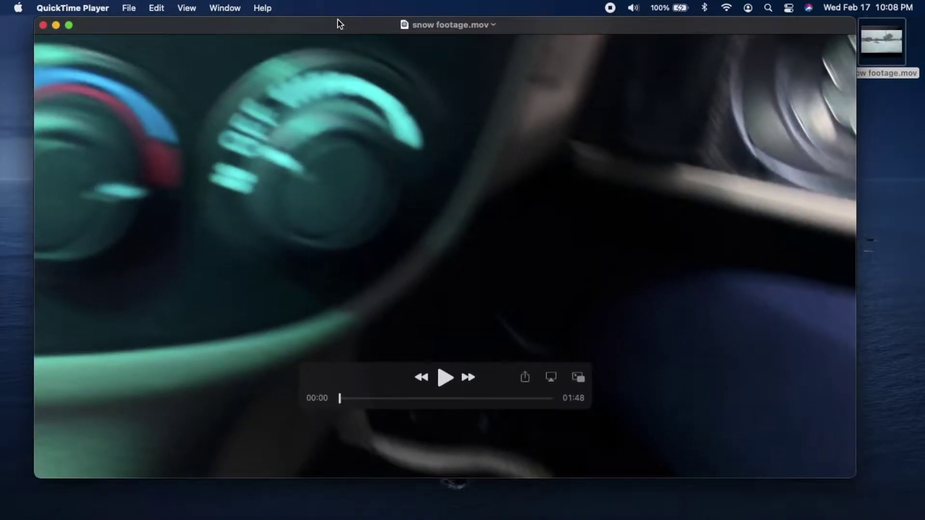
Step: Preview the clip at about 00:40, 01:05 and its 01:48 end, then return to the start in trim mode
{"action": "left_click", "coordinate": [415, 399]}
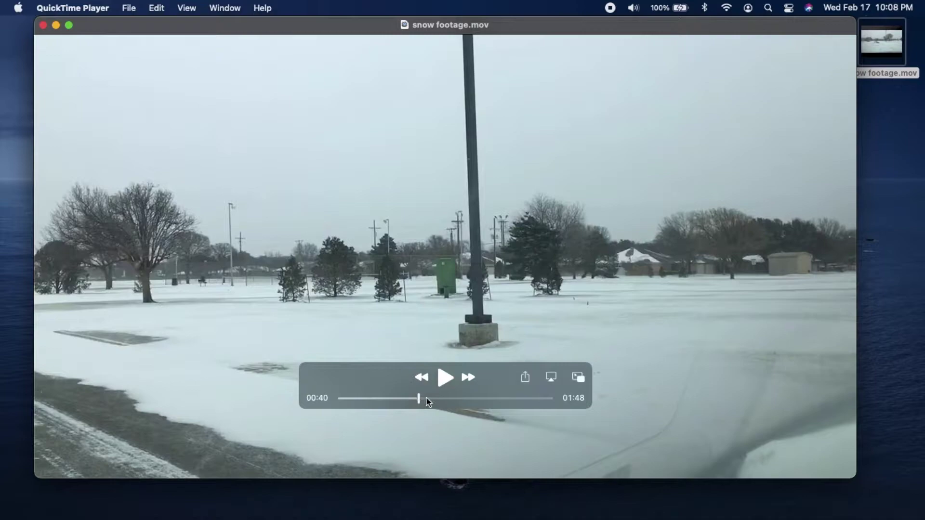
{"action": "left_click", "coordinate": [466, 398]}
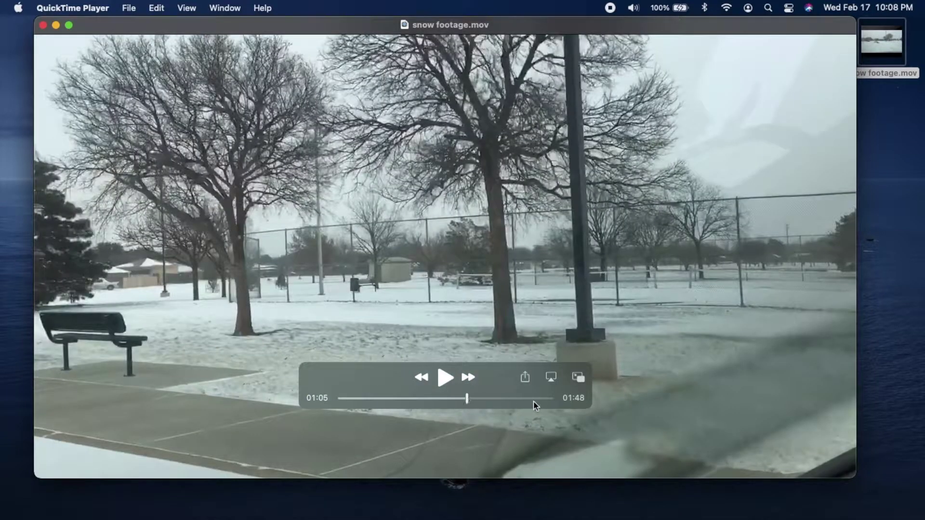
{"action": "left_click", "coordinate": [552, 399]}
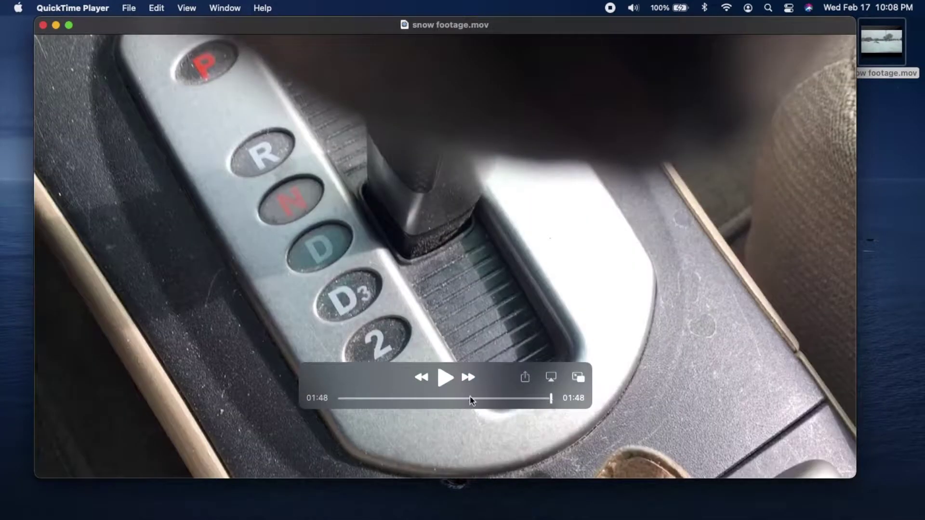
{"action": "left_click", "coordinate": [340, 399]}
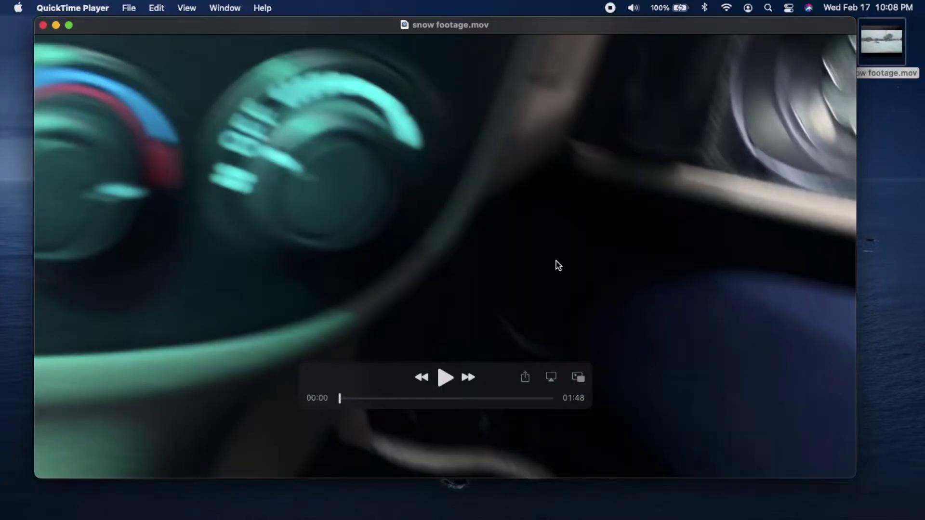
{"action": "key", "text": "super+t"}
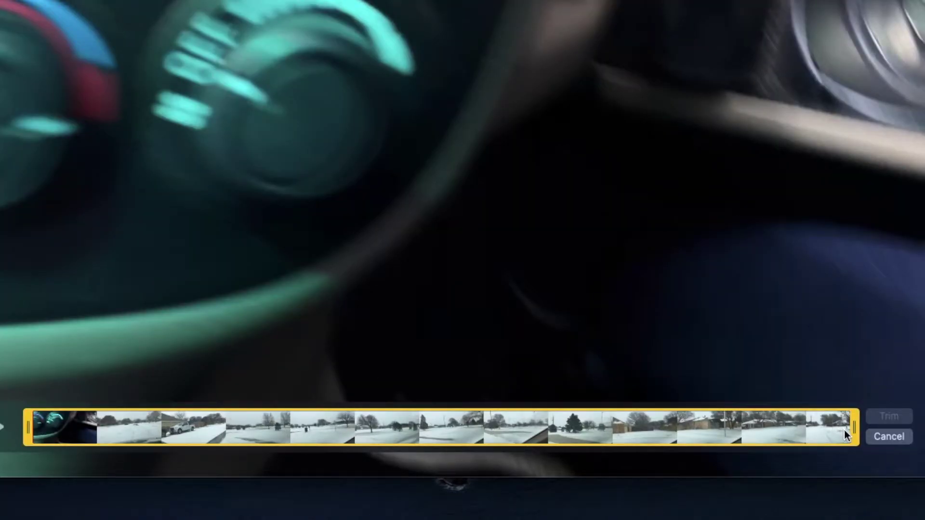
Step: Trim the snow footage to run from about 00:02.65 to 01:45.61, cutting the dashboard shots
{"action": "left_click_drag", "start_coordinate": [854, 427], "coordinate": [527, 429]}
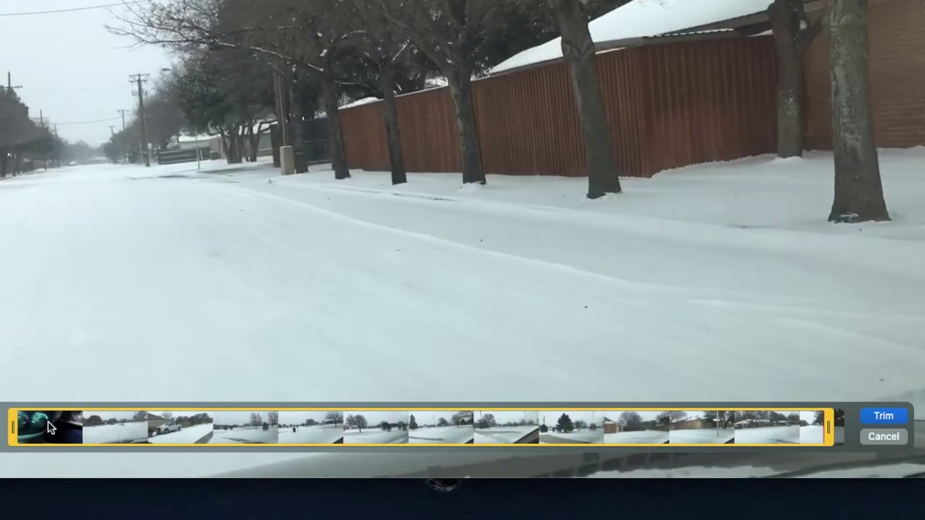
{"action": "left_click_drag", "start_coordinate": [13, 424], "coordinate": [339, 441]}
{"action": "left_click", "coordinate": [885, 417]}
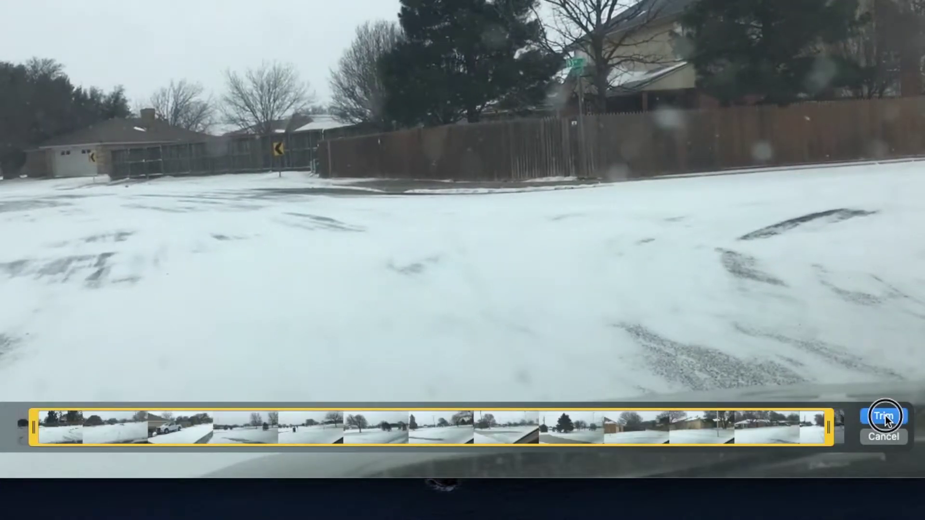
Step: Export the trimmed movie at 480p as 'snow trimmed' on the Desktop and close the window
{"action": "left_click", "coordinate": [129, 8]}
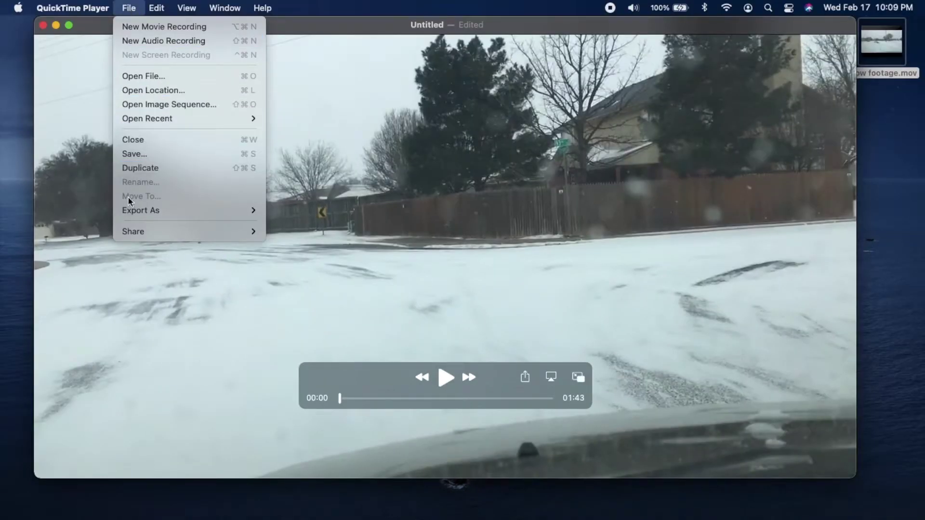
{"action": "mouse_move", "coordinate": [134, 216]}
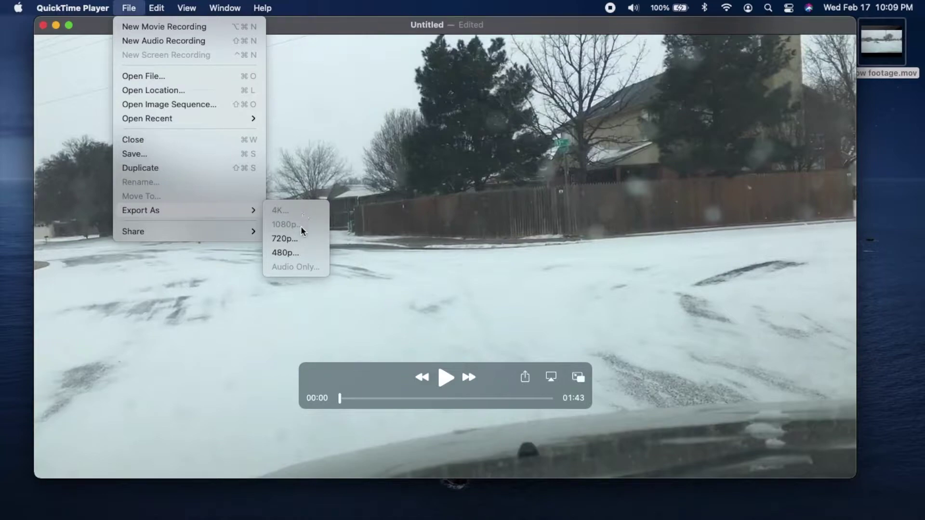
{"action": "left_click", "coordinate": [307, 253]}
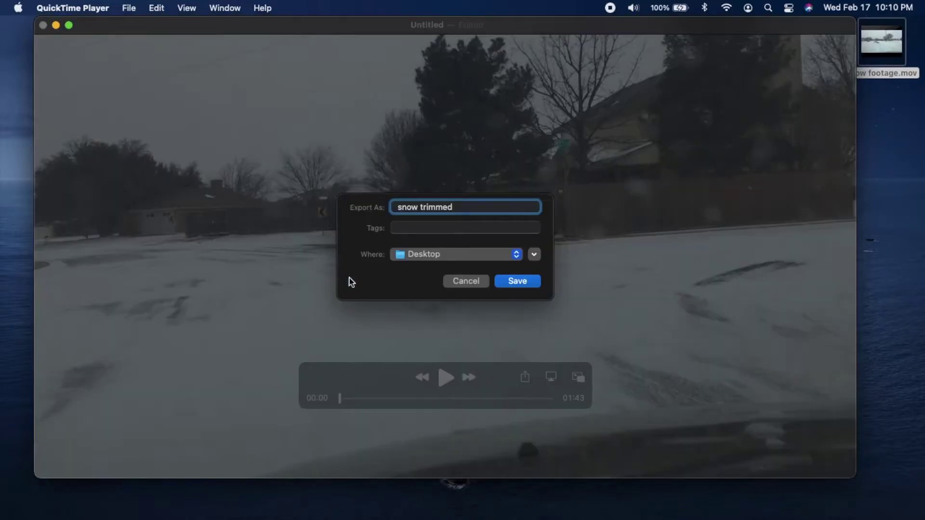
{"action": "left_click", "coordinate": [529, 282]}
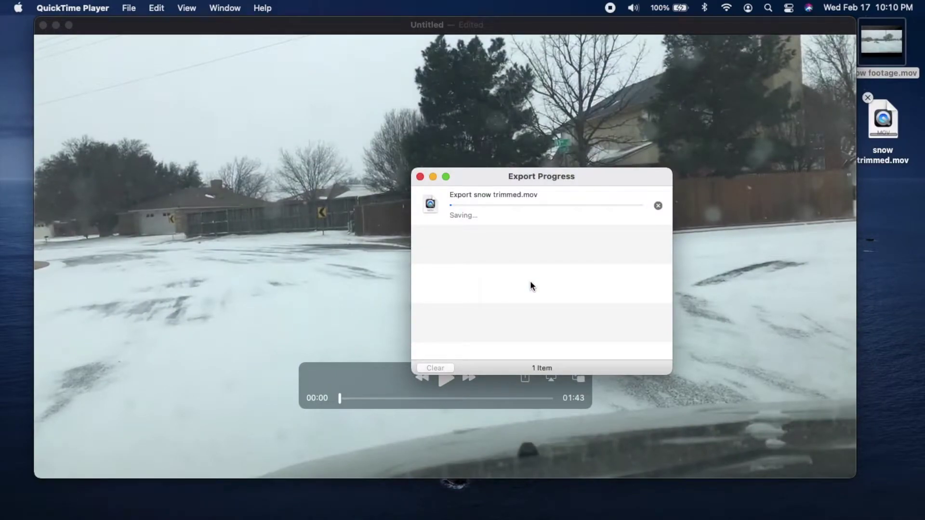
{"action": "left_click", "coordinate": [42, 25]}
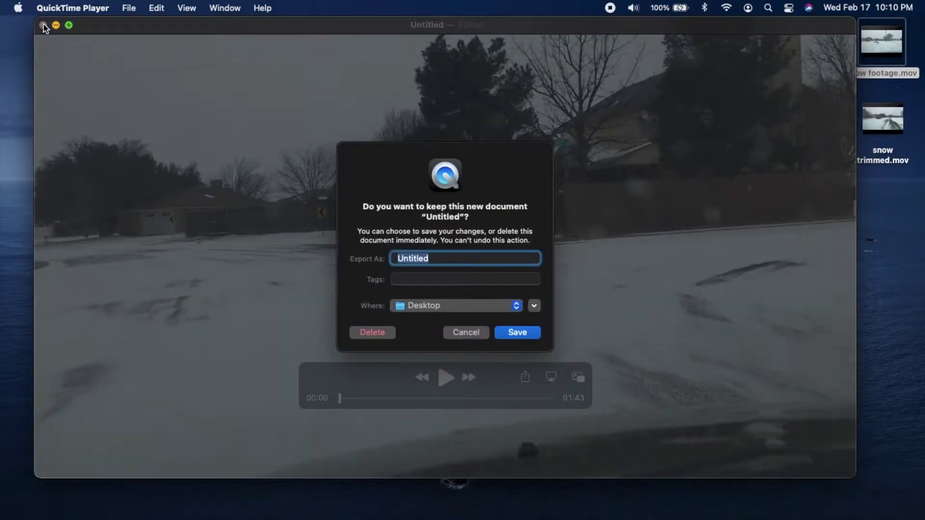
Step: Discard the untitled movie, trash snow footage.mov, and open snow trimmed.mov at the screen top
{"action": "left_click", "coordinate": [372, 332]}
{"action": "left_click", "coordinate": [874, 56]}
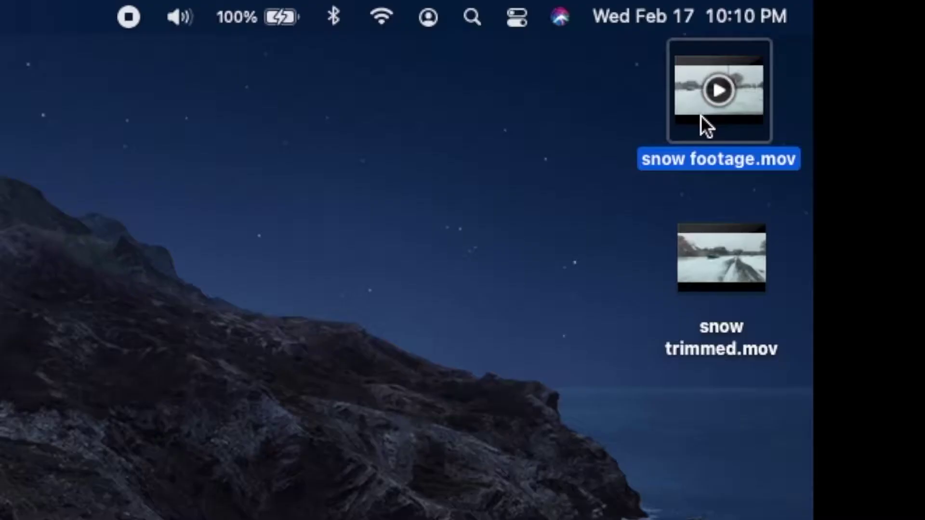
{"action": "key", "text": "super+BackSpace"}
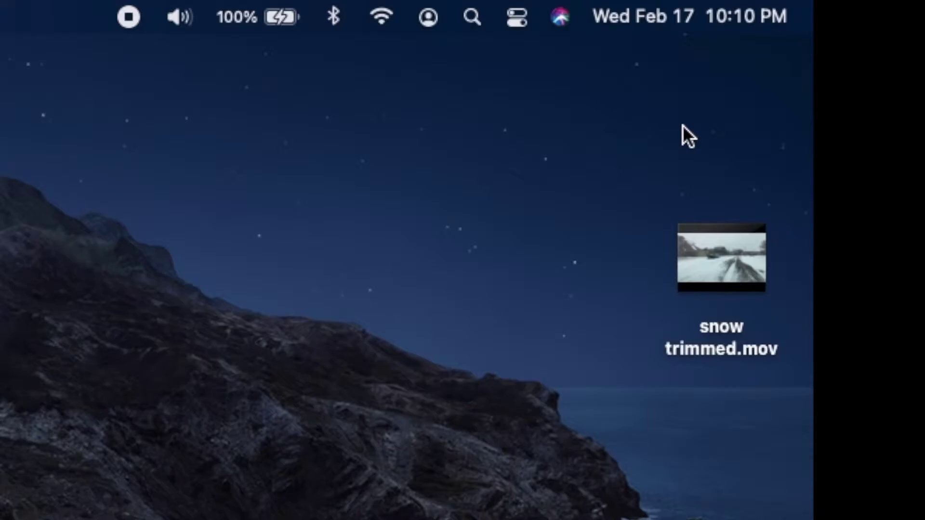
{"action": "double_click", "coordinate": [866, 62]}
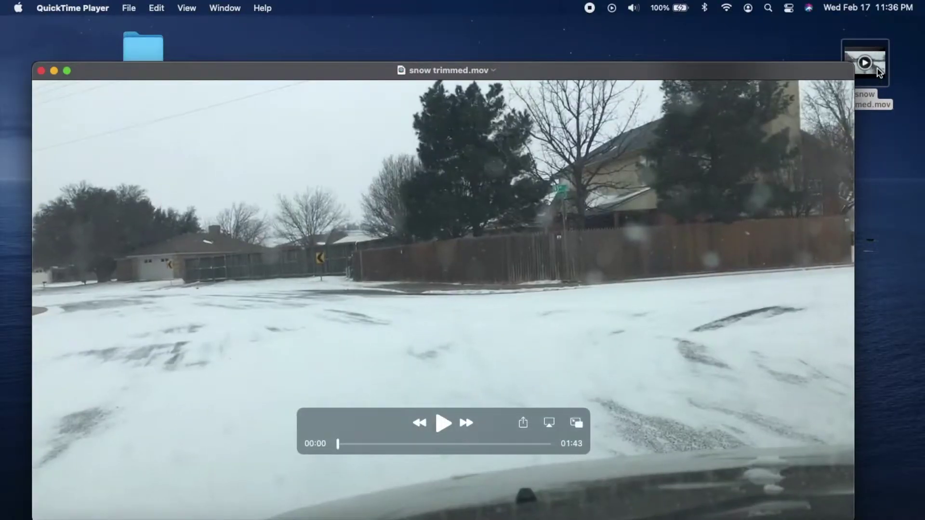
{"action": "left_click_drag", "start_coordinate": [293, 72], "coordinate": [301, 25]}
Step: Turn on View > Show Clips and split snow trimmed.mov at the snowy tennis-court shot
{"action": "left_click", "coordinate": [186, 8]}
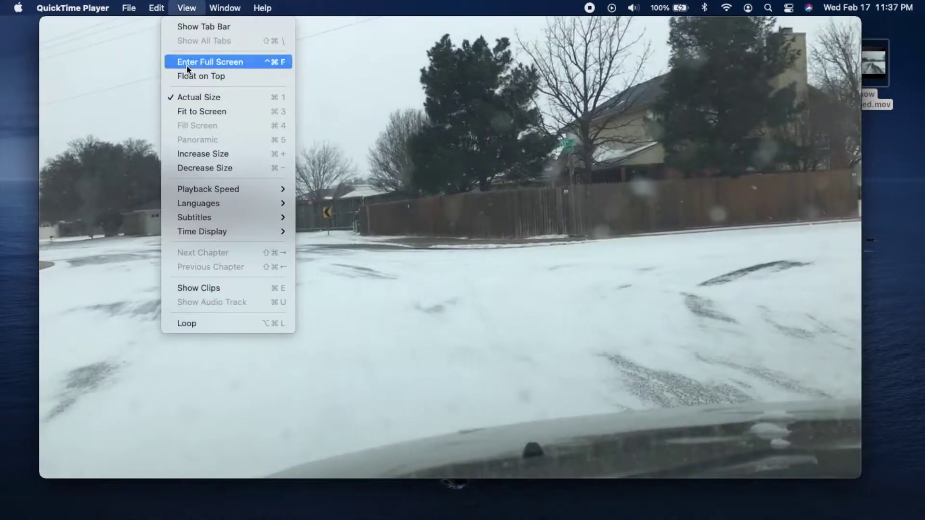
{"action": "left_click", "coordinate": [201, 286]}
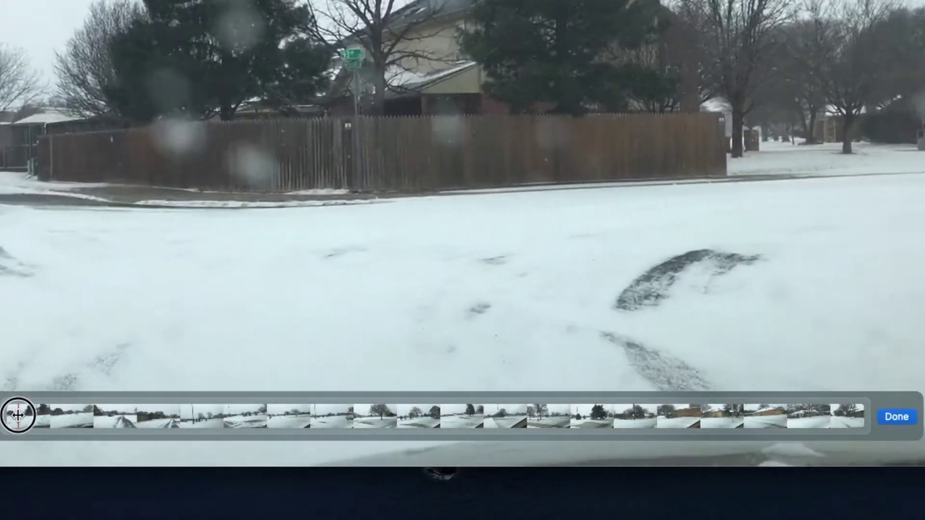
{"action": "left_click_drag", "start_coordinate": [18, 415], "coordinate": [488, 425]}
{"action": "key", "text": "super+y"}
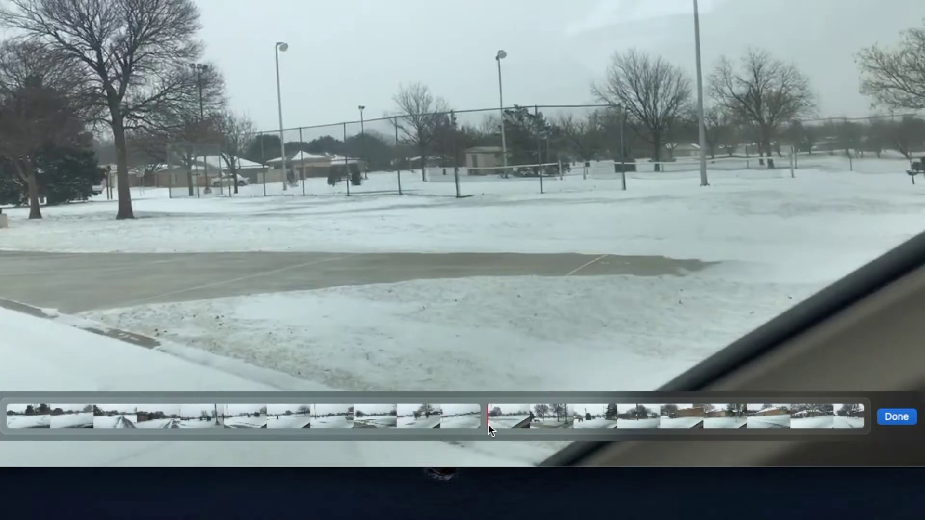
{"action": "left_click_drag", "start_coordinate": [487, 423], "coordinate": [472, 422]}
Step: Trim the first clip so it ends at 00:35.58
{"action": "left_click", "coordinate": [308, 417]}
{"action": "left_click", "coordinate": [686, 415]}
{"action": "double_click", "coordinate": [450, 414]}
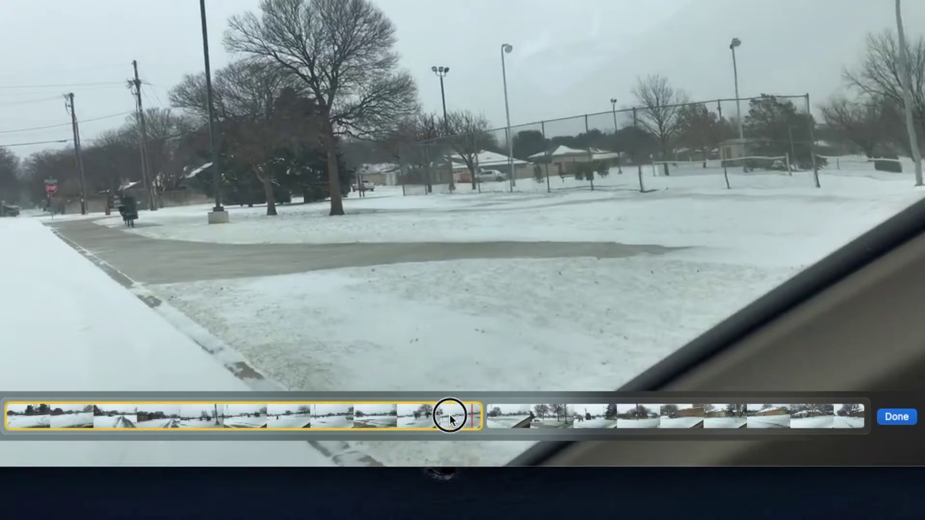
{"action": "left_click_drag", "start_coordinate": [492, 412], "coordinate": [57, 423]}
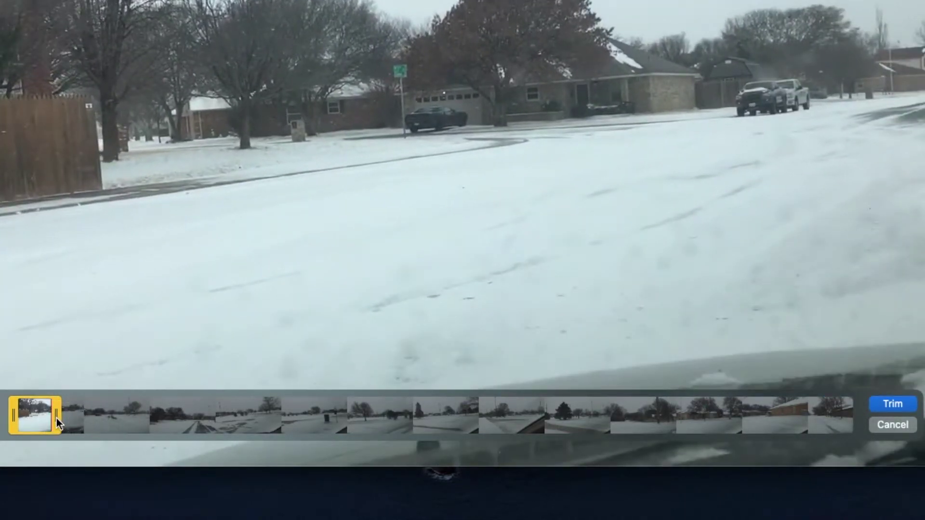
{"action": "left_click", "coordinate": [900, 406]}
Step: Trim the second clip to start at 01:35.62 and finish clip editing
{"action": "double_click", "coordinate": [175, 412]}
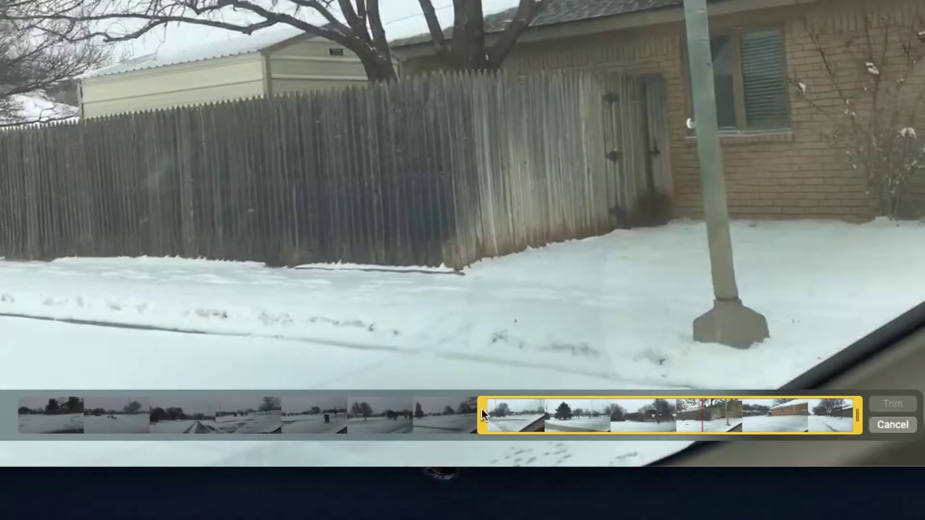
{"action": "left_click_drag", "start_coordinate": [482, 411], "coordinate": [817, 418]}
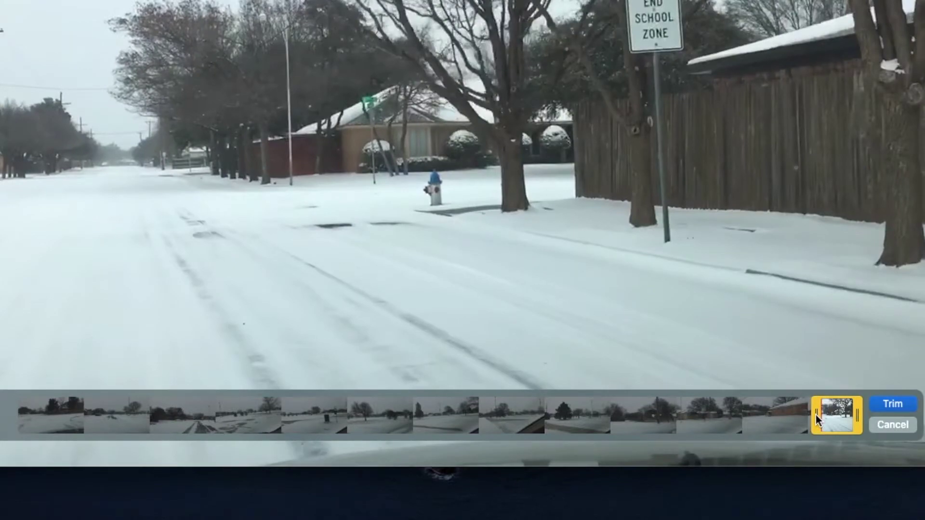
{"action": "left_click", "coordinate": [895, 405]}
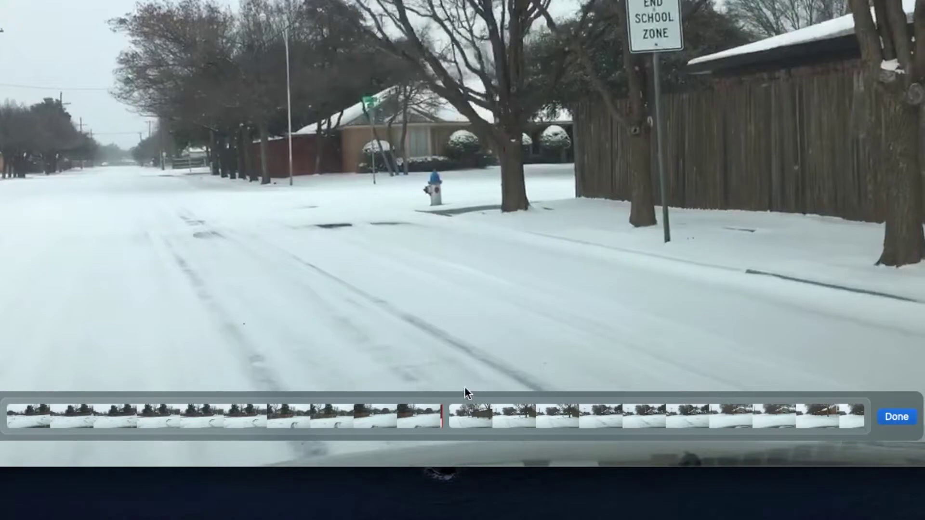
{"action": "left_click", "coordinate": [896, 417]}
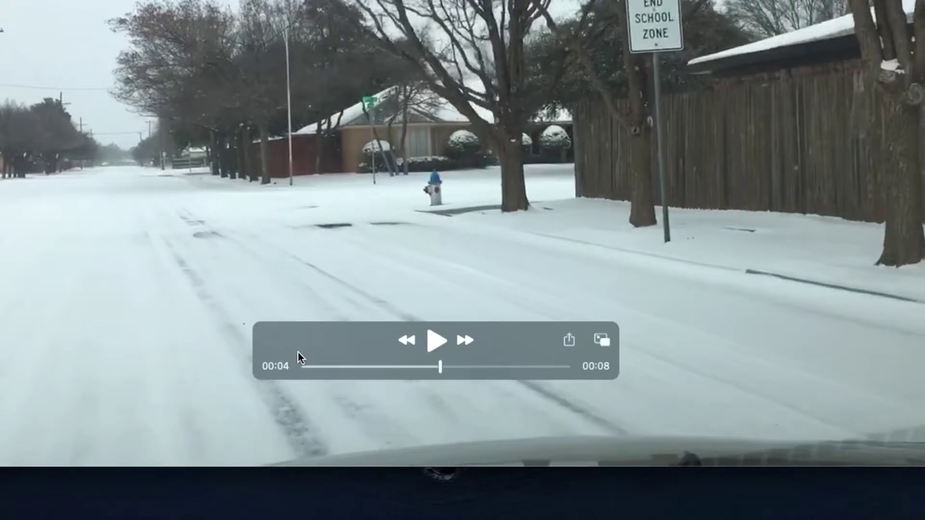
Step: Jump to the end of the edited movie and look over the export resolution options
{"action": "left_click", "coordinate": [568, 366]}
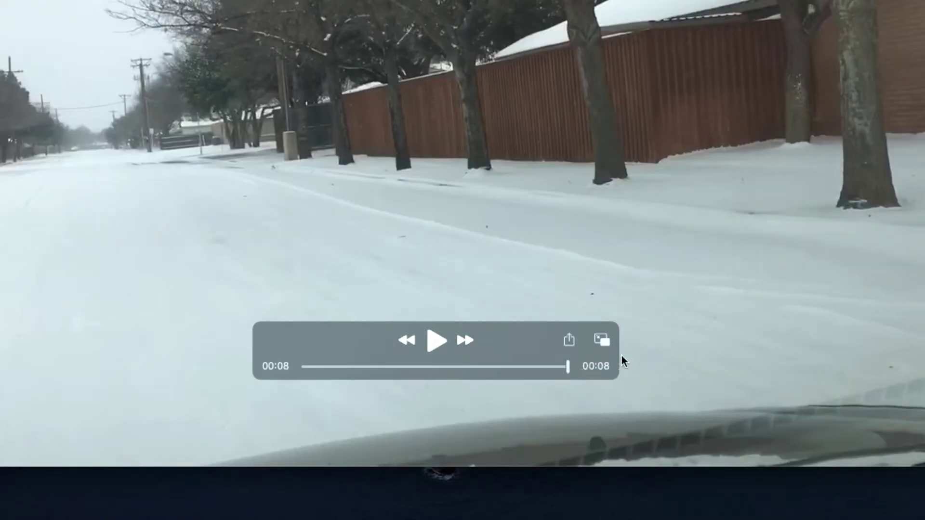
{"action": "left_click", "coordinate": [33, 1]}
{"action": "mouse_move", "coordinate": [51, 134]}
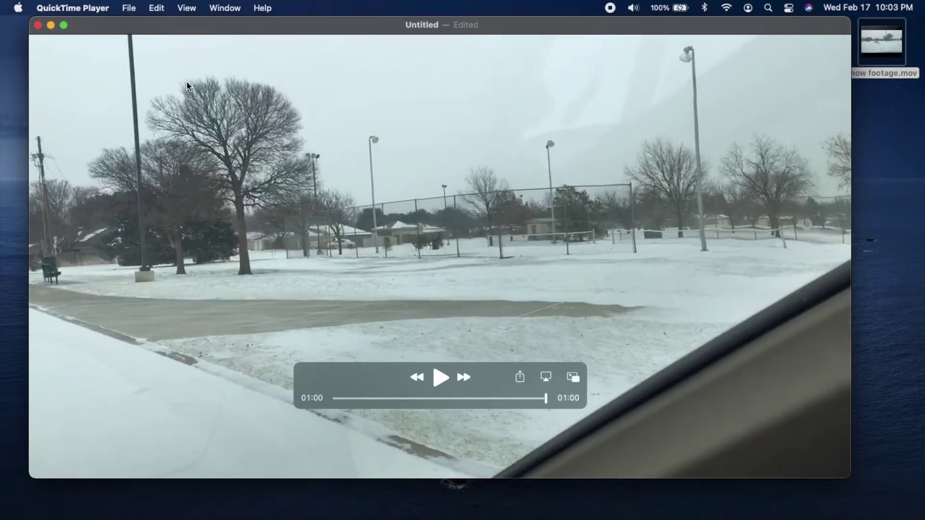
Step: Close and discard the unsaved Untitled movie, then open and play trooper 1.mov
{"action": "left_click", "coordinate": [38, 28]}
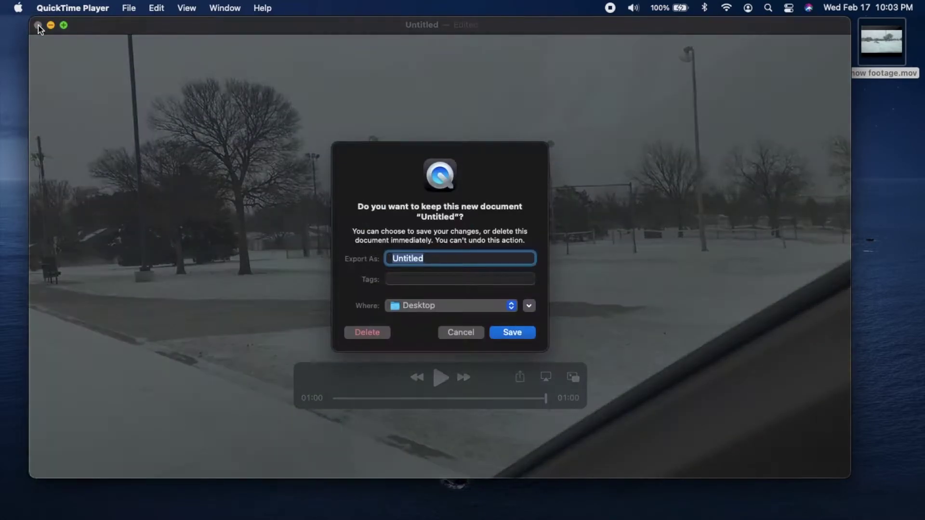
{"action": "left_click", "coordinate": [362, 333]}
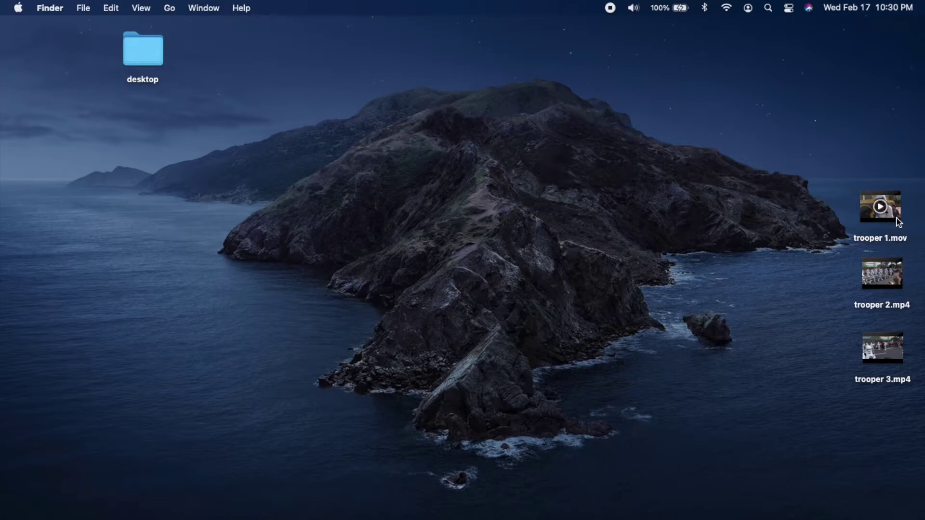
{"action": "double_click", "coordinate": [899, 222]}
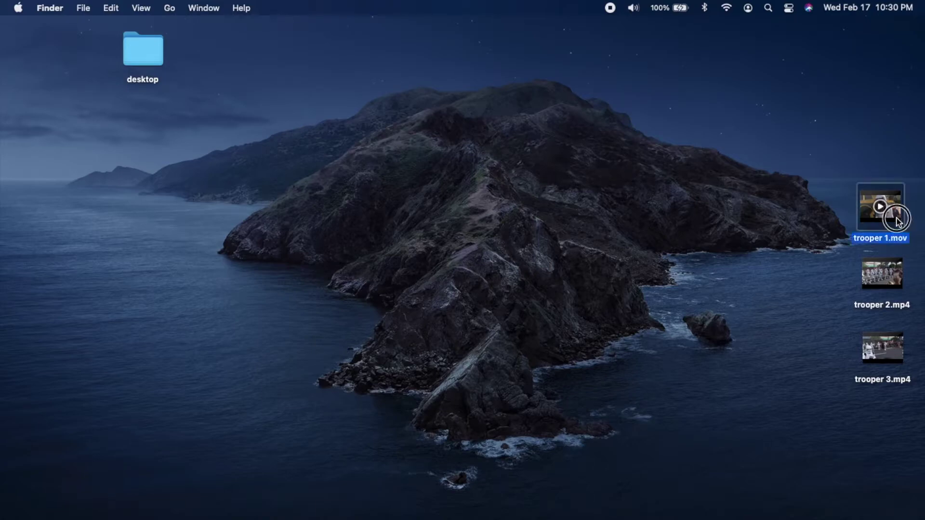
{"action": "left_click", "coordinate": [450, 380]}
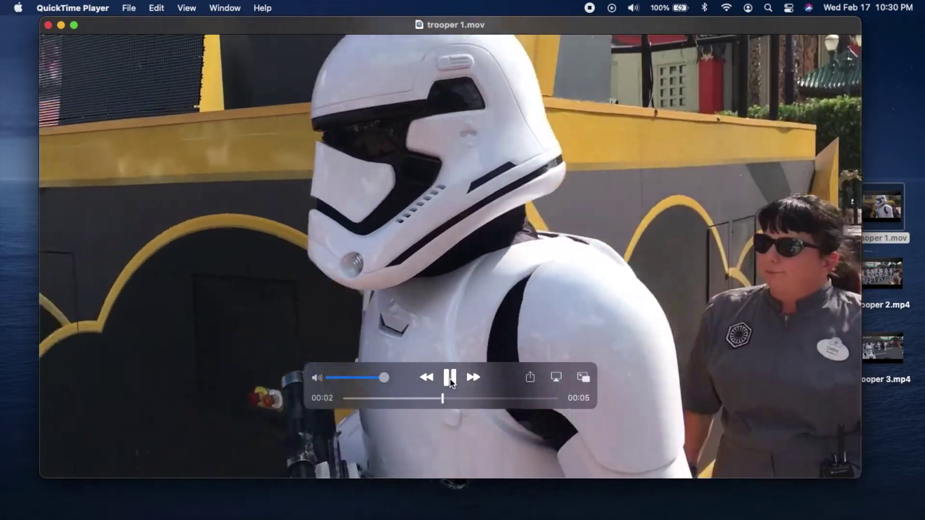
Step: Pause playback and append trooper 2.mp4 to the end with Edit > Add Clip to End
{"action": "left_click", "coordinate": [450, 380]}
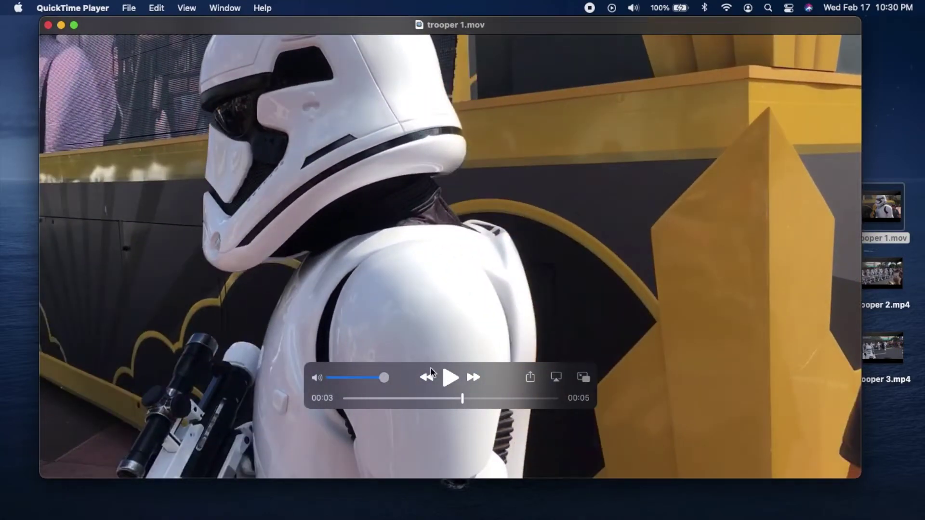
{"action": "left_click", "coordinate": [157, 8]}
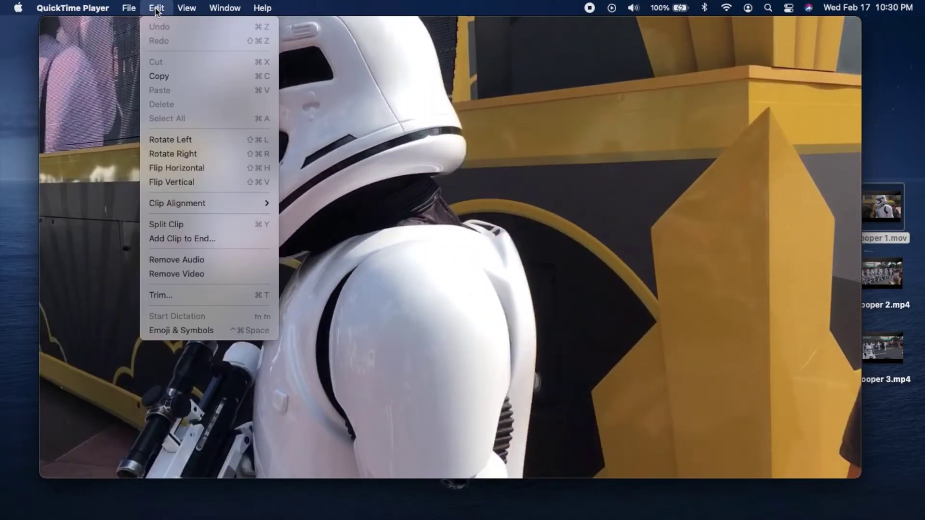
{"action": "left_click", "coordinate": [170, 240]}
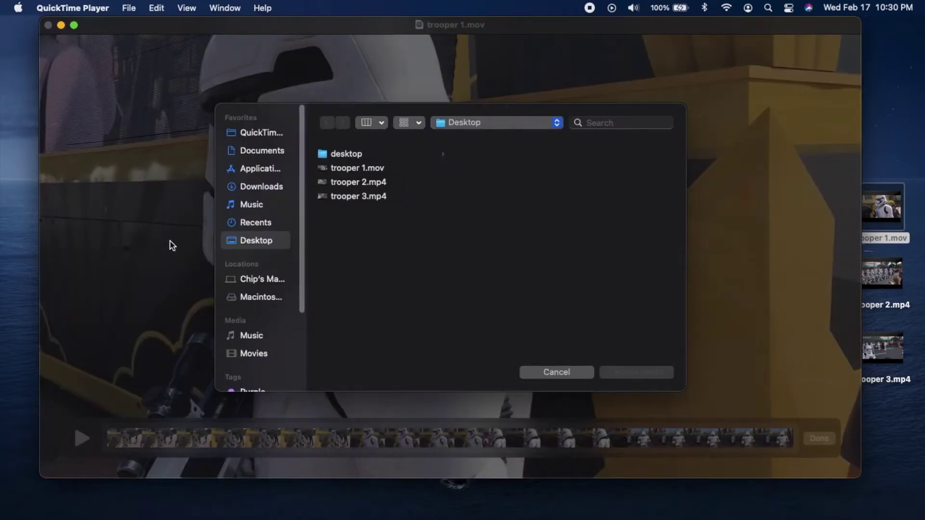
{"action": "left_click", "coordinate": [349, 184]}
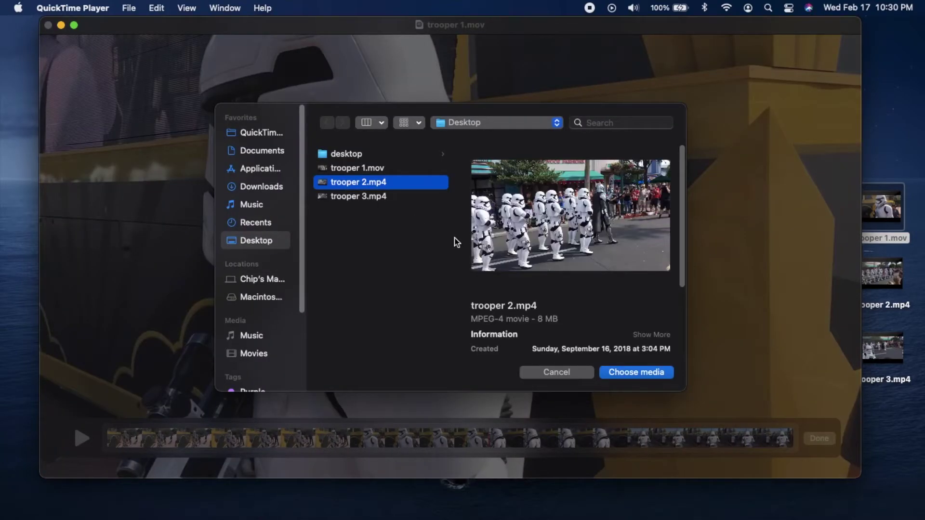
{"action": "left_click", "coordinate": [663, 376]}
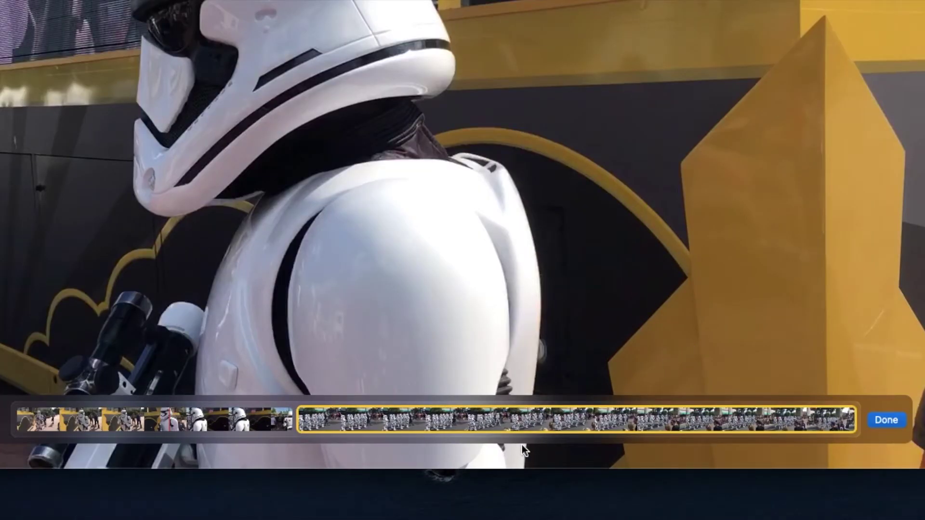
Step: Select the trooper 1 clip, then the parade clip, in the filmstrip
{"action": "left_click", "coordinate": [270, 417]}
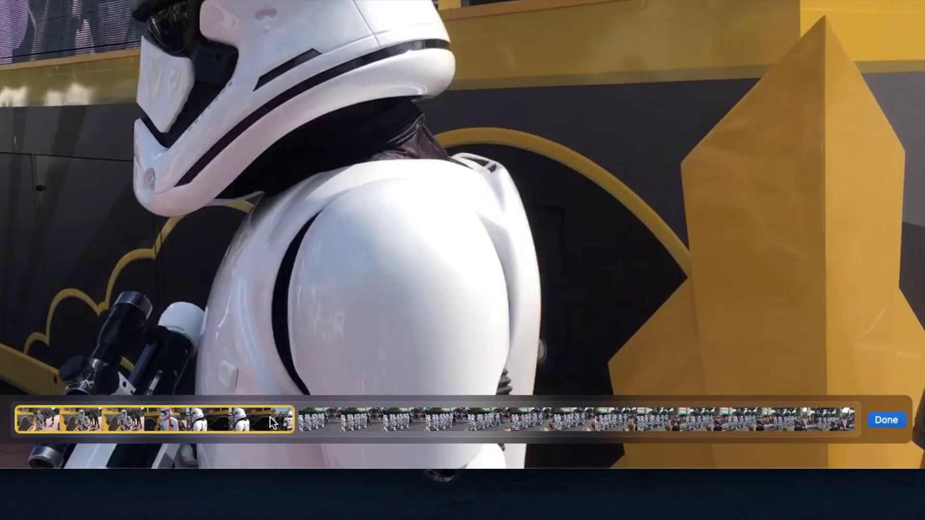
{"action": "left_click", "coordinate": [418, 422]}
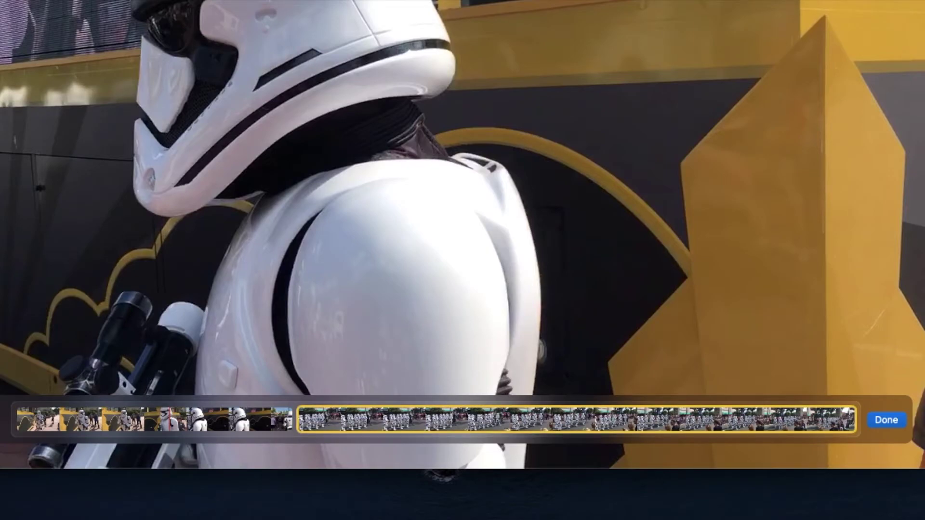
{"action": "left_click", "coordinate": [77, 0]}
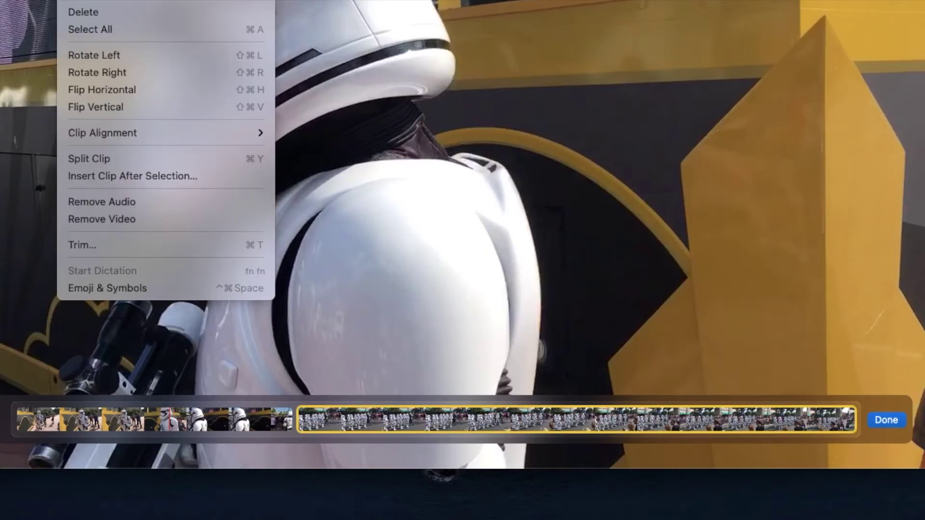
Step: Insert trooper 3.mp4 after the selected parade clip and finish editing the sequence
{"action": "left_click", "coordinate": [114, 176]}
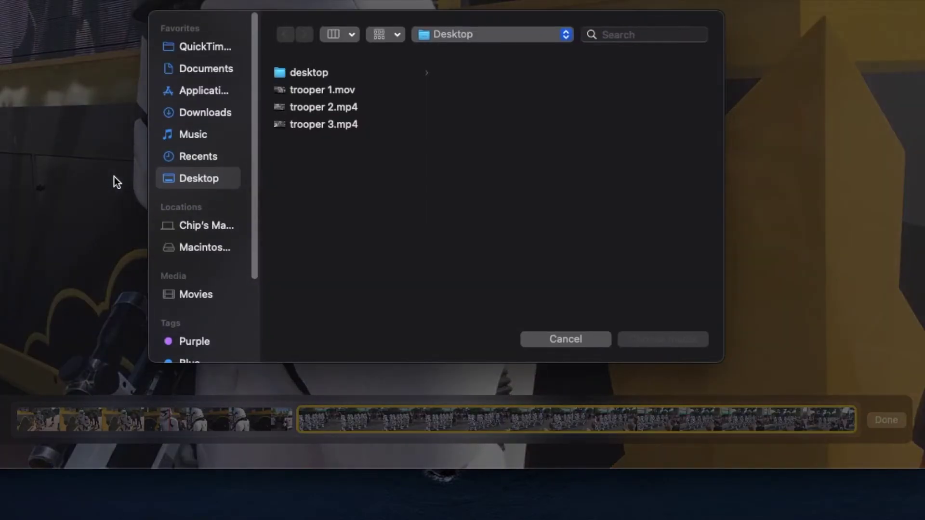
{"action": "left_click", "coordinate": [306, 126]}
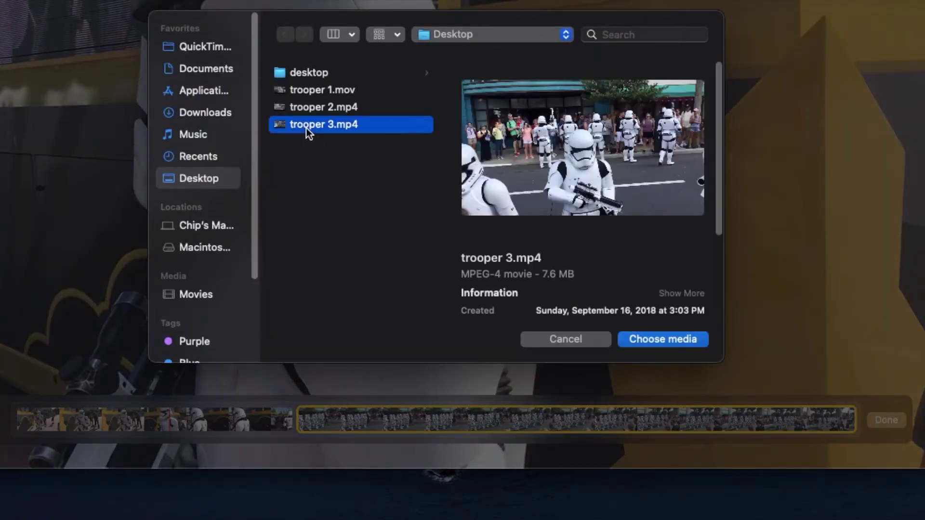
{"action": "left_click", "coordinate": [670, 340]}
{"action": "left_click", "coordinate": [312, 424]}
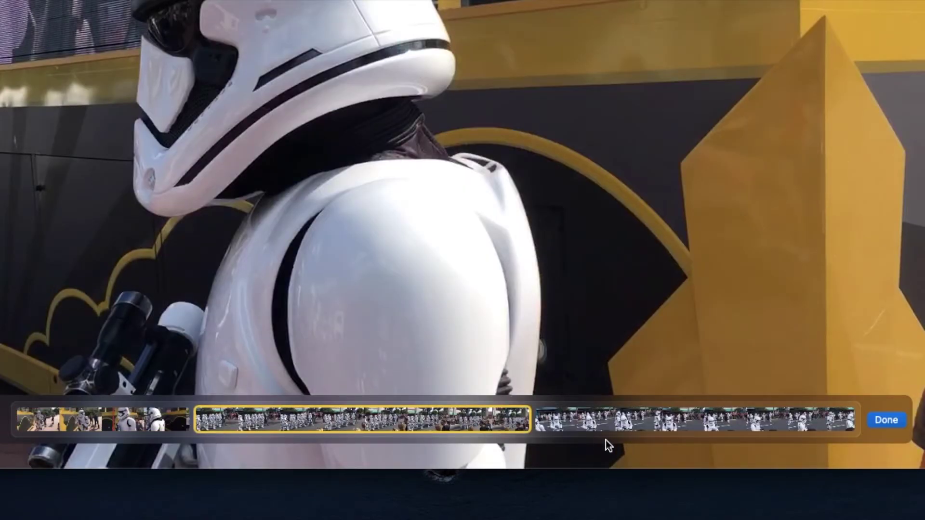
{"action": "left_click", "coordinate": [641, 424]}
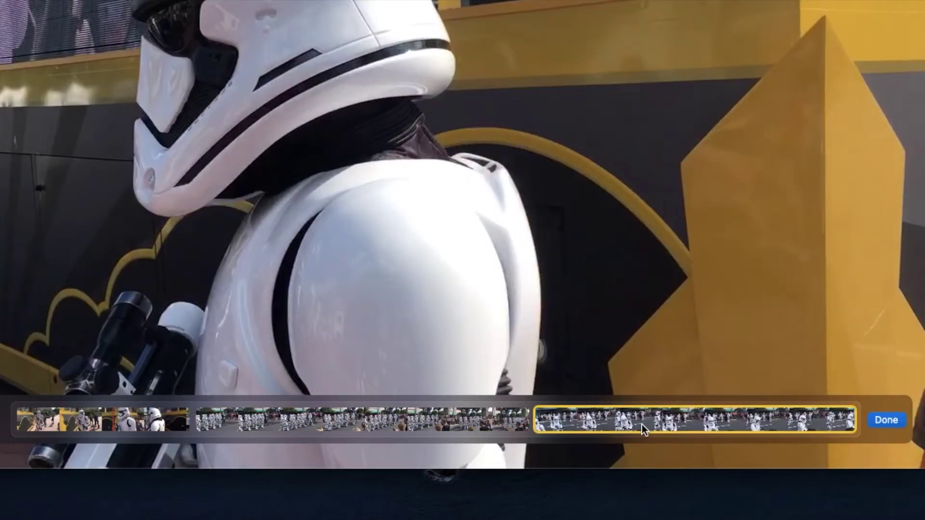
{"action": "left_click", "coordinate": [890, 421]}
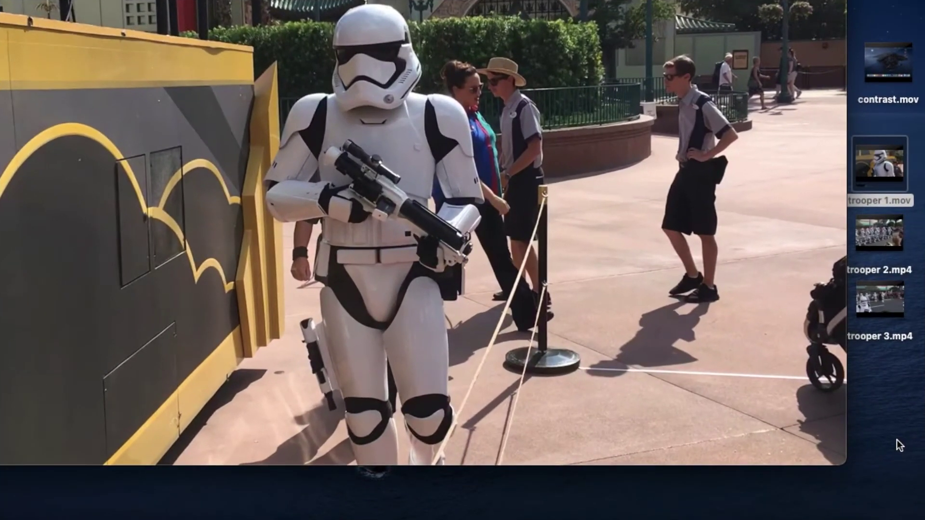
Step: With Cmd+E, drag trooper 2.mp4, trooper 3.mp4 and contrast.mov from the desktop into the filmstrip
{"action": "key", "text": "super+e"}
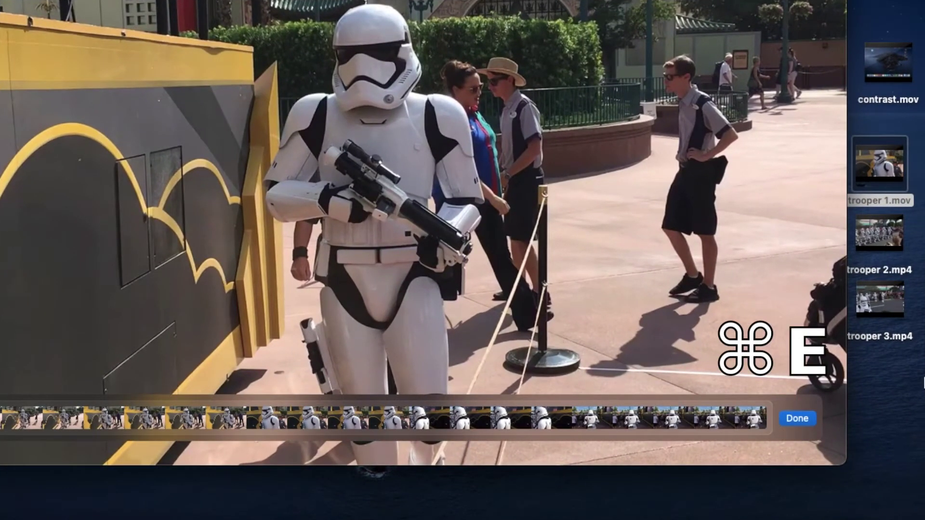
{"action": "left_click_drag", "start_coordinate": [866, 236], "coordinate": [646, 419]}
{"action": "left_click_drag", "start_coordinate": [880, 300], "coordinate": [614, 426]}
{"action": "left_click", "coordinate": [904, 76]}
{"action": "left_click_drag", "start_coordinate": [904, 76], "coordinate": [149, 431]}
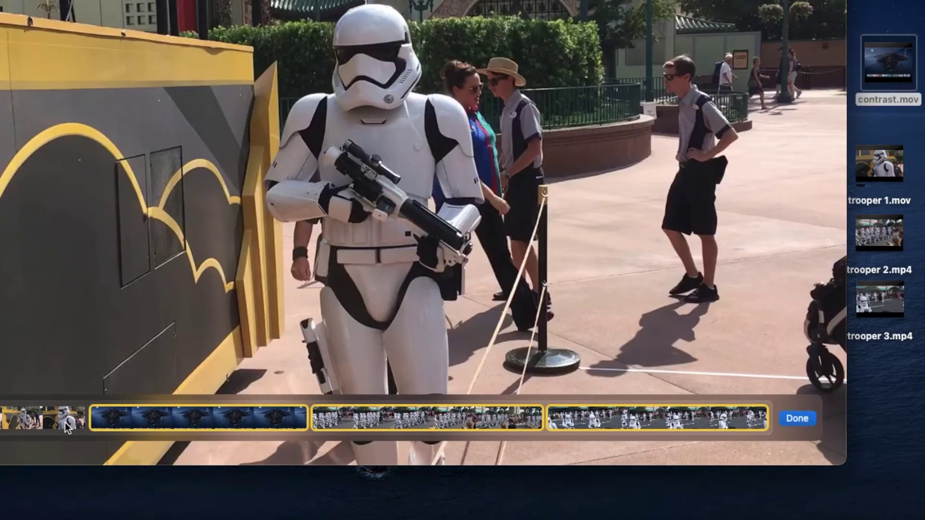
Step: Trim the parade clip to start about 2.92 seconds in and end earlier, then move it mid-sequence
{"action": "left_click", "coordinate": [401, 417]}
{"action": "double_click", "coordinate": [400, 417]}
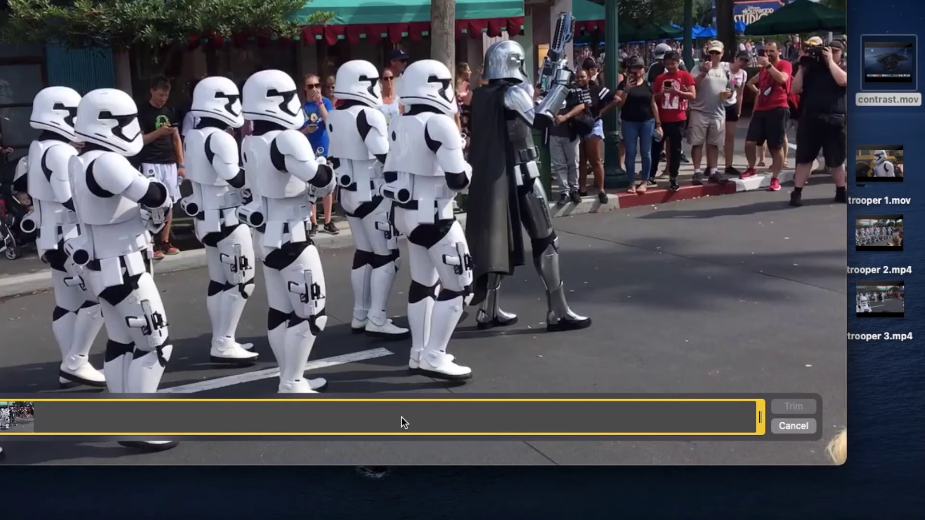
{"action": "left_click_drag", "start_coordinate": [96, 418], "coordinate": [187, 418]}
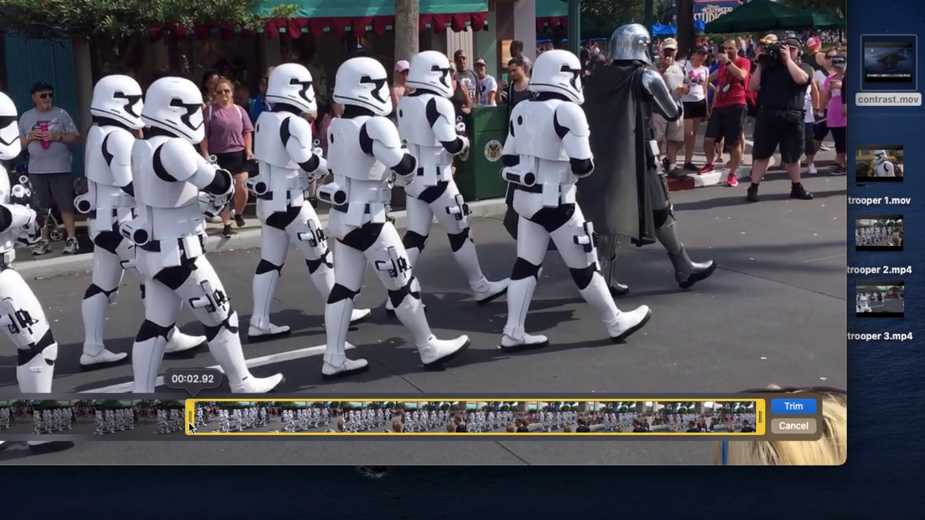
{"action": "left_click_drag", "start_coordinate": [760, 417], "coordinate": [562, 423]}
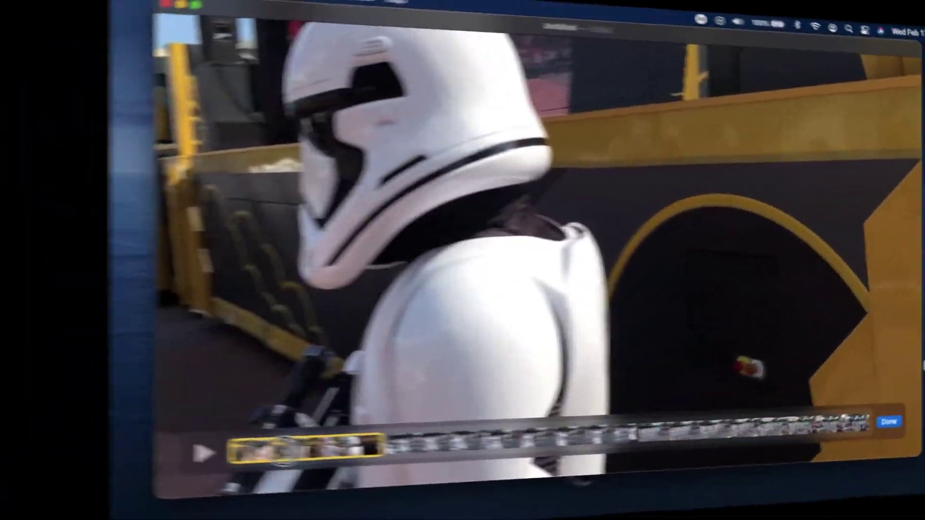
{"action": "left_click_drag", "start_coordinate": [286, 450], "coordinate": [694, 442]}
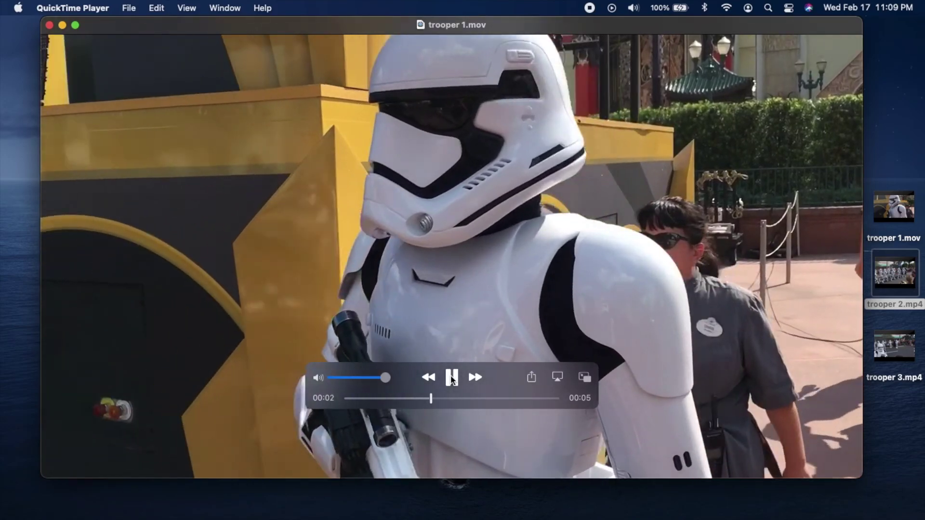
Step: Remove the movie's audio track and begin exporting the movie at 720p
{"action": "left_click", "coordinate": [156, 9]}
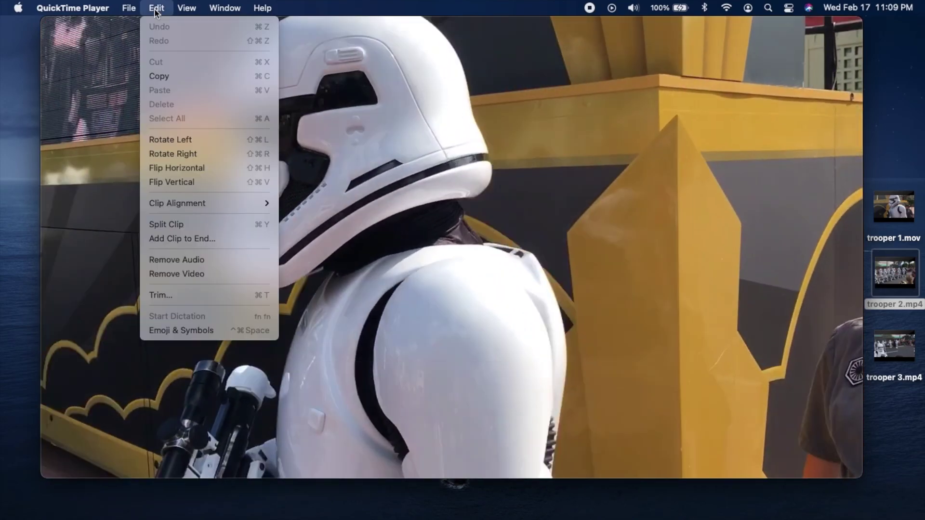
{"action": "left_click", "coordinate": [169, 260]}
{"action": "left_click", "coordinate": [128, 8]}
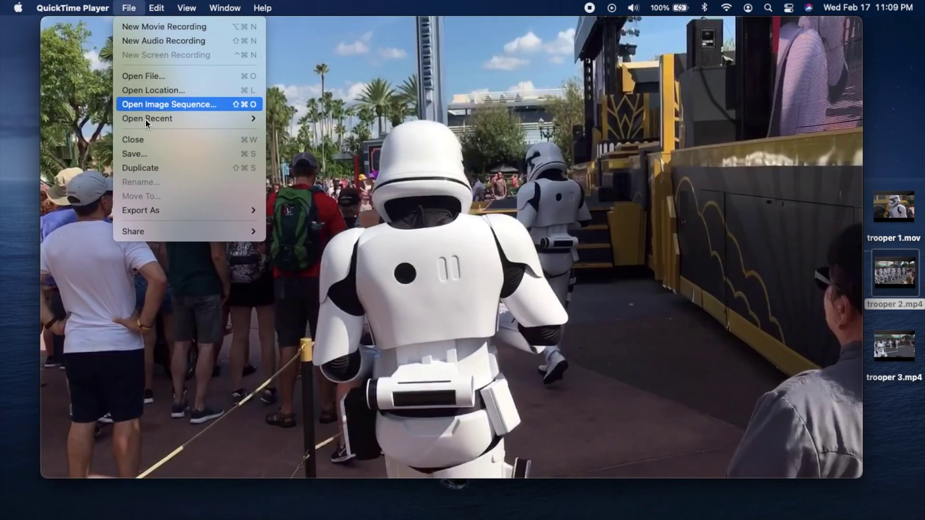
{"action": "mouse_move", "coordinate": [159, 216]}
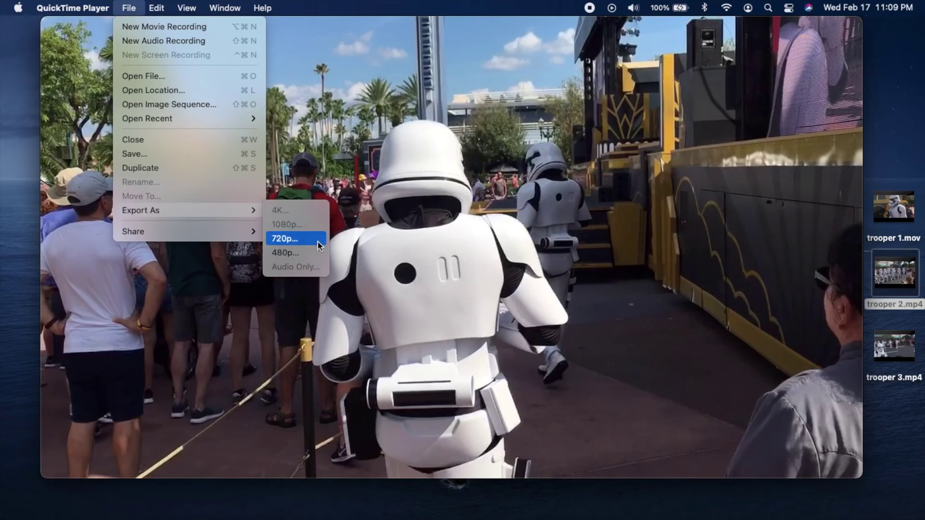